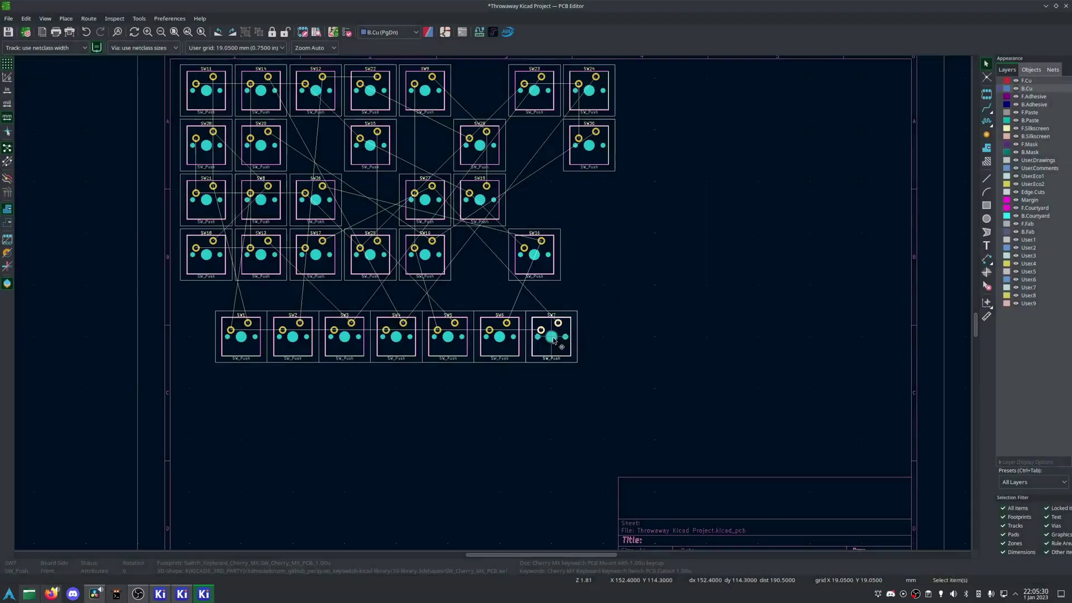
Step: Fetch switches SW9 and SW10 with Get and Move Footprint and place them in the new bottom row
{"action": "left_click", "coordinate": [607, 341]}
{"action": "type", "text": "tsw9"}
{"action": "key", "text": "Return"}
{"action": "left_click", "coordinate": [659, 342]}
{"action": "type", "text": "tsw10"}
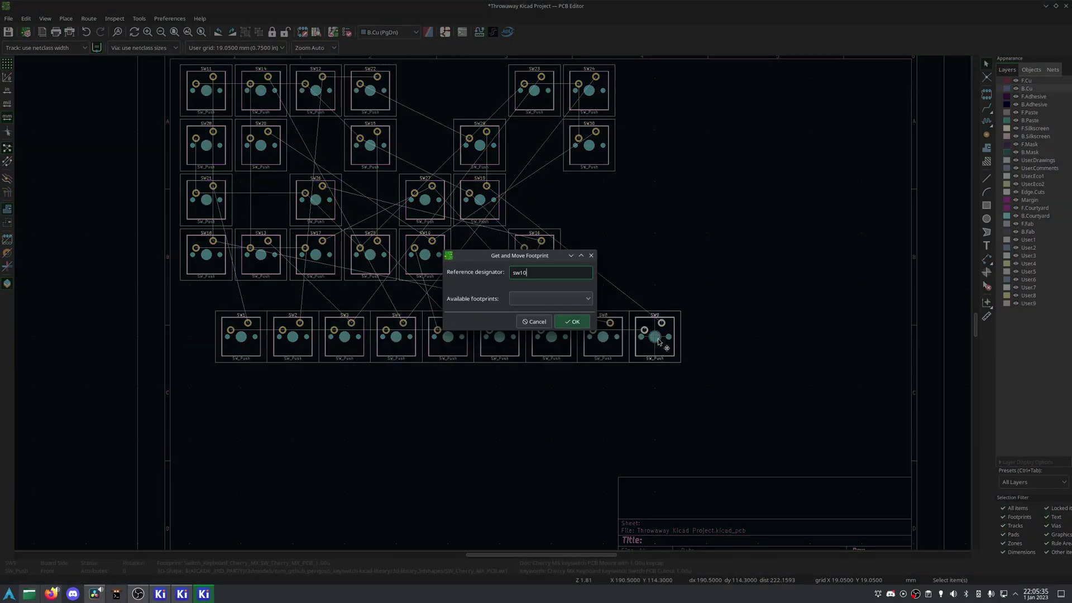
{"action": "key", "text": "Return"}
{"action": "left_click", "coordinate": [241, 385]}
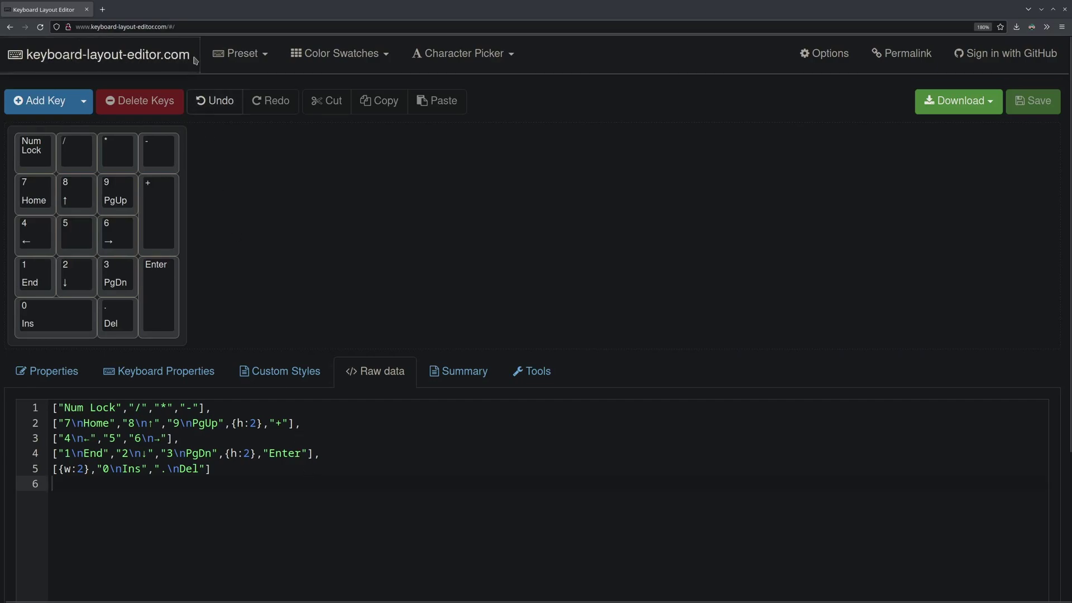
Step: Delete the numpad layout's JSON from the Raw data tab
{"action": "left_click", "coordinate": [53, 371]}
{"action": "scroll", "coordinate": [227, 408], "scroll_direction": "down", "scroll_amount": 3}
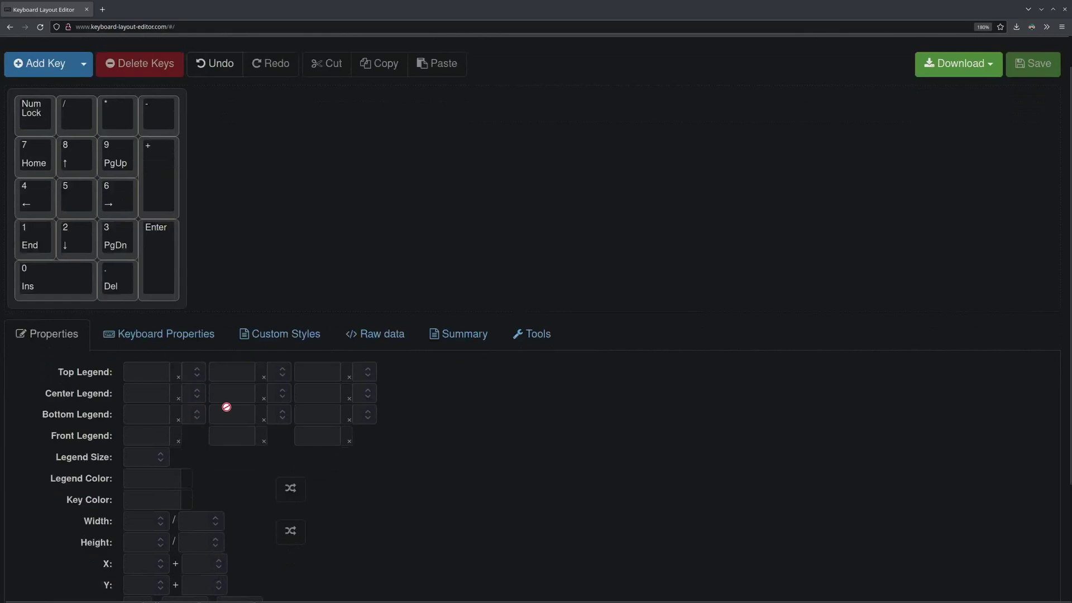
{"action": "scroll", "coordinate": [227, 410], "scroll_direction": "up", "scroll_amount": 3}
{"action": "left_click", "coordinate": [379, 373]}
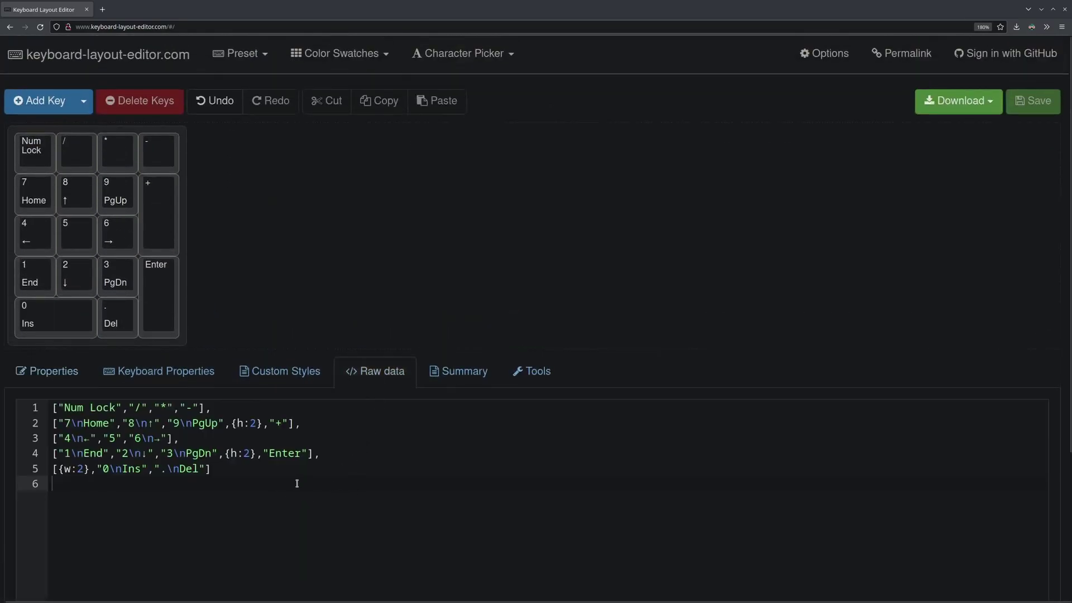
{"action": "left_click_drag", "start_coordinate": [191, 480], "coordinate": [53, 407]}
{"action": "key", "text": "BackSpace"}
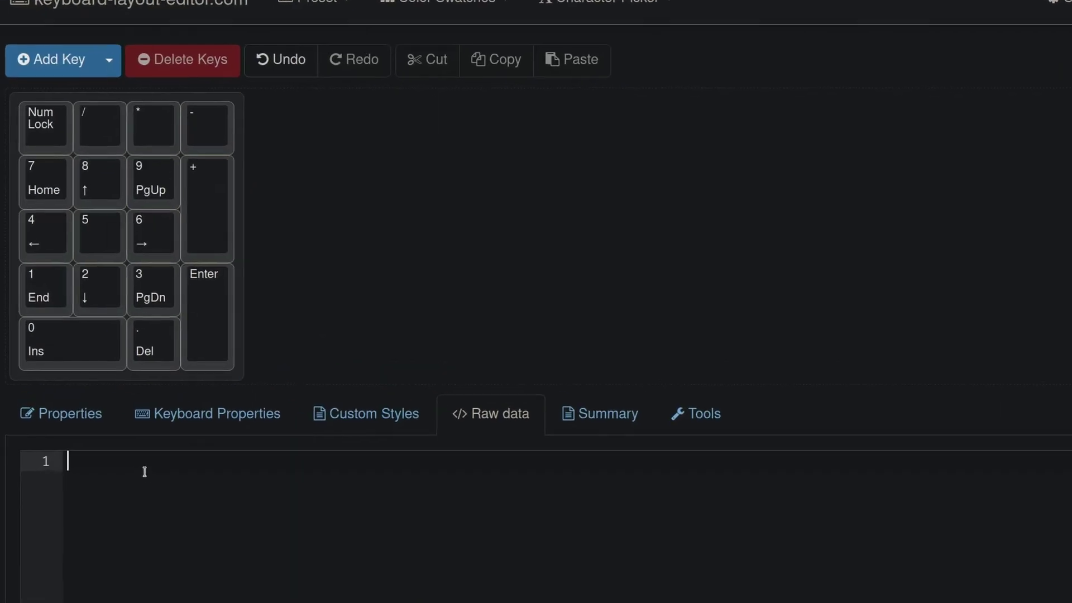
Step: Type the new layout rows ["1","2"], and ["3","4"] on two lines
{"action": "type", "text": "["}
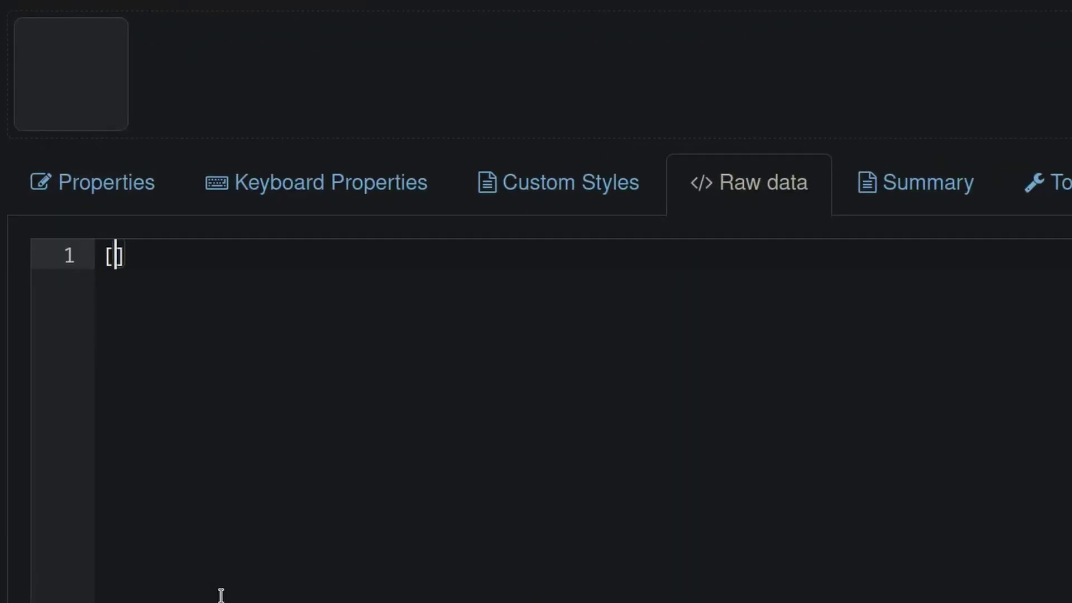
{"action": "type", "text": "\"1\","}
{"action": "key", "text": "BackSpace"}
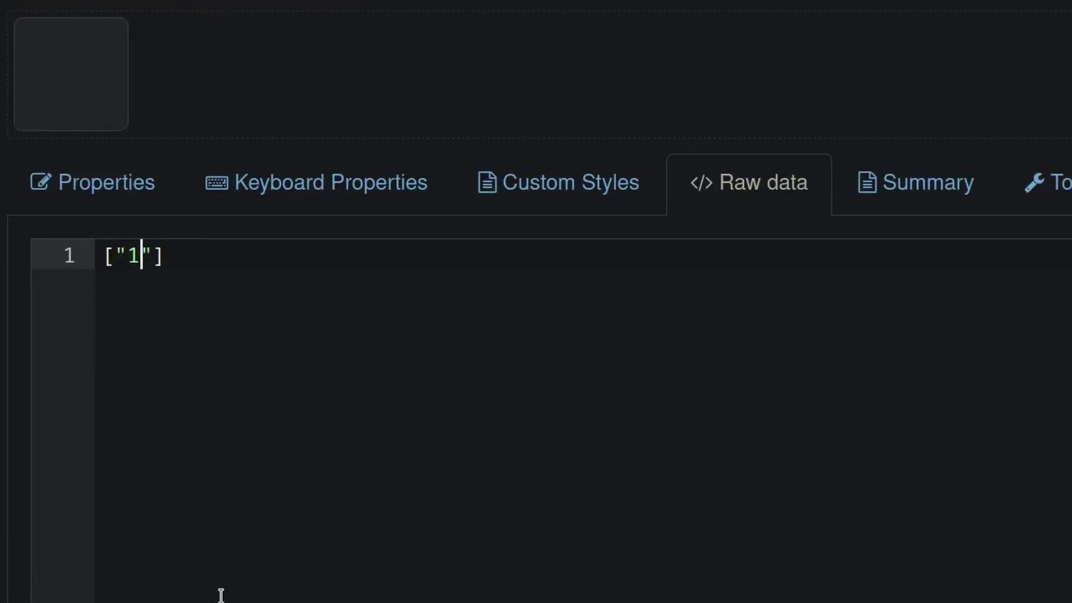
{"action": "type", "text": "\",\"2\"]"}
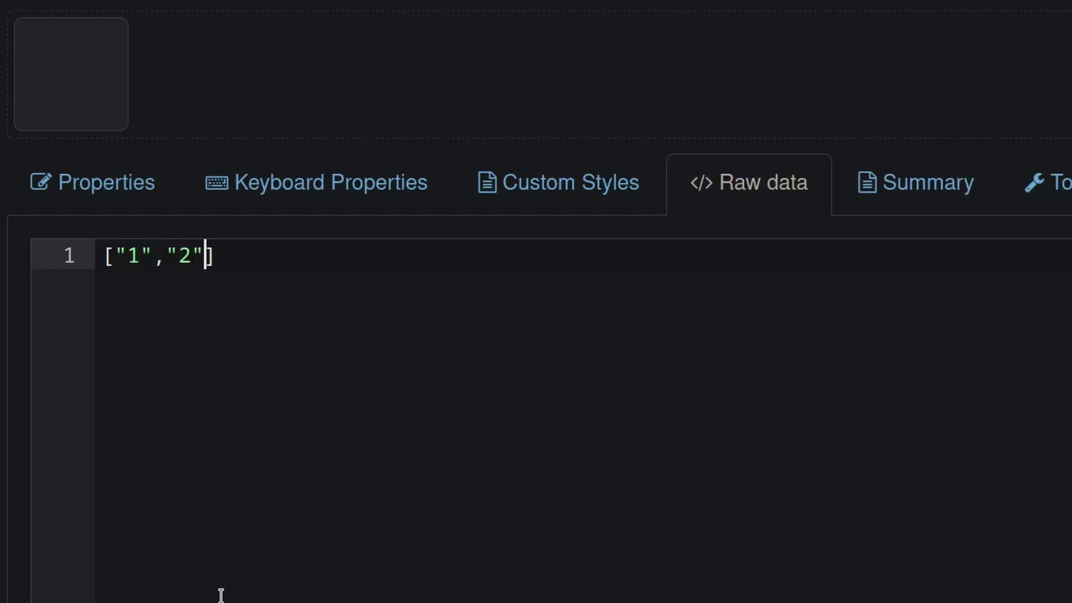
{"action": "type", "text": ","}
{"action": "key", "text": "Return"}
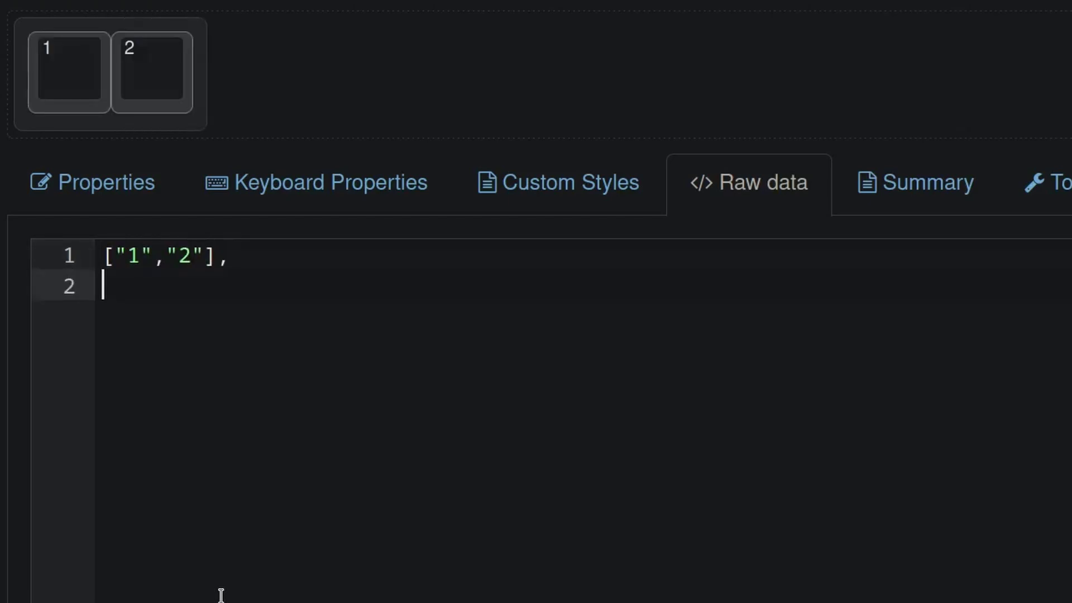
{"action": "type", "text": "{"}
{"action": "key", "text": "BackSpace"}
{"action": "type", "text": "["}
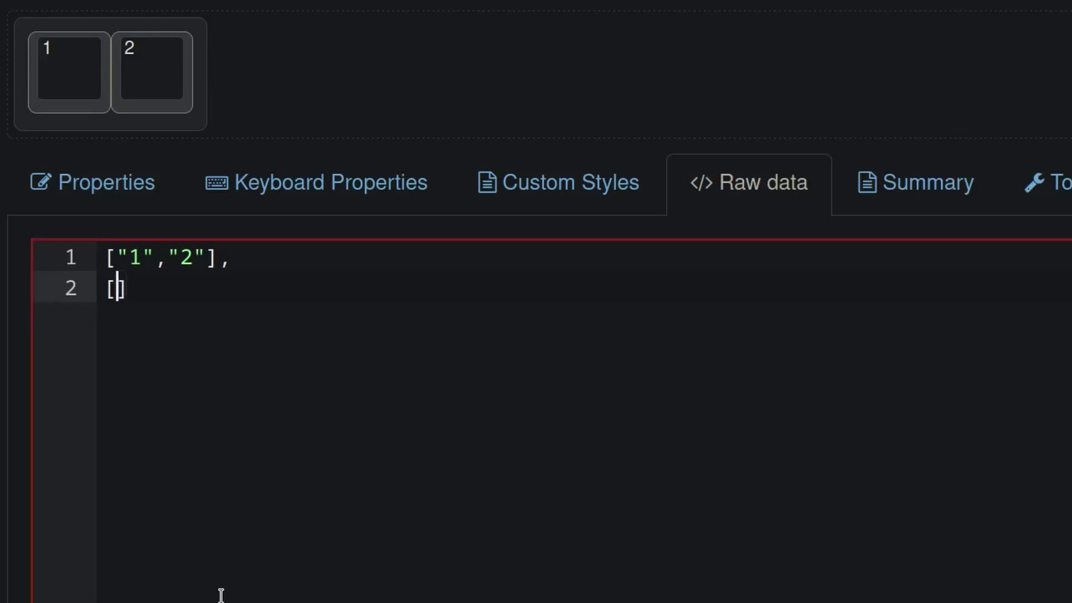
{"action": "type", "text": "\"3"}
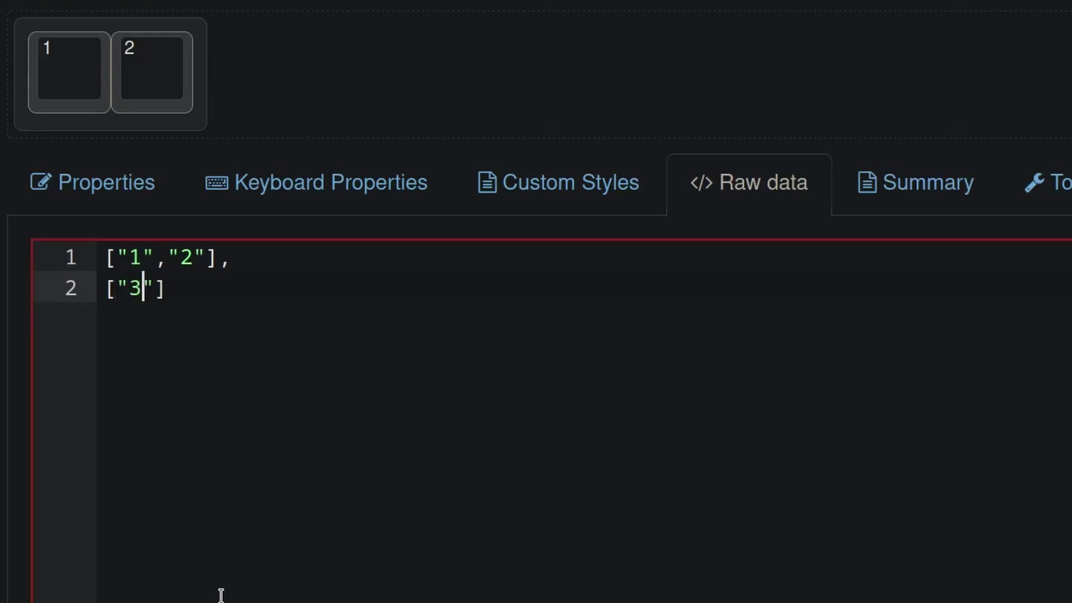
{"action": "type", "text": "\",\"4"}
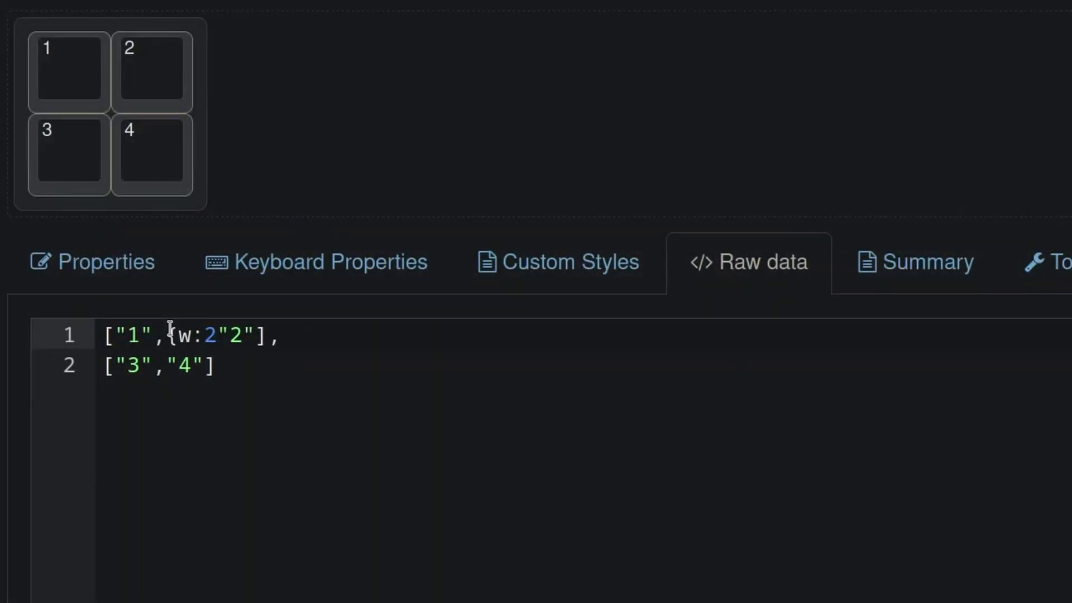
Step: Add {w:2}, before key 2 and {h:2}, before key 4 in the raw data
{"action": "type", "text": ","}
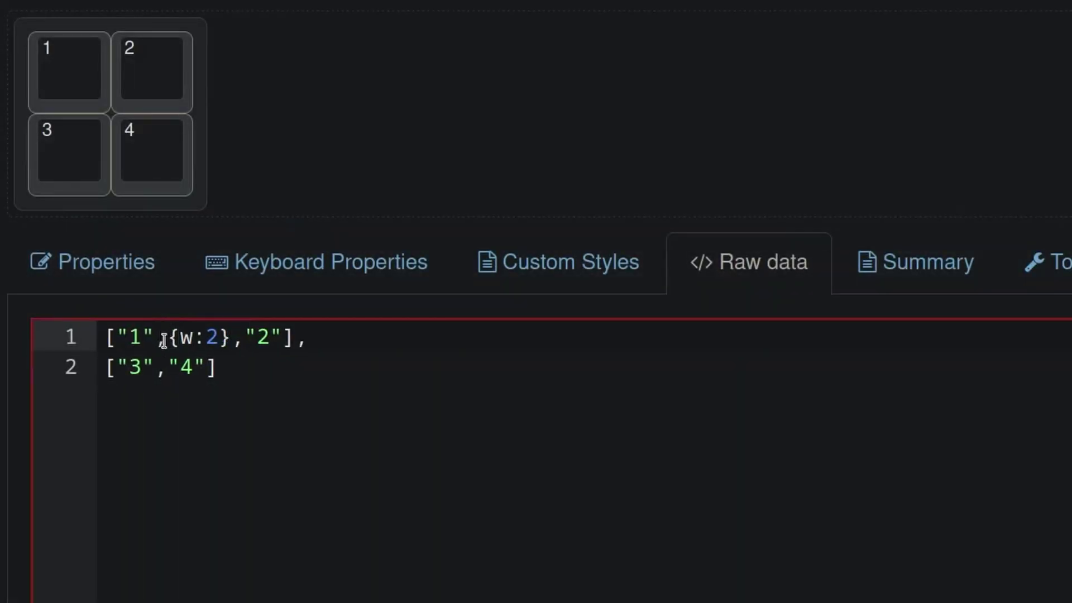
{"action": "left_click", "coordinate": [167, 365]}
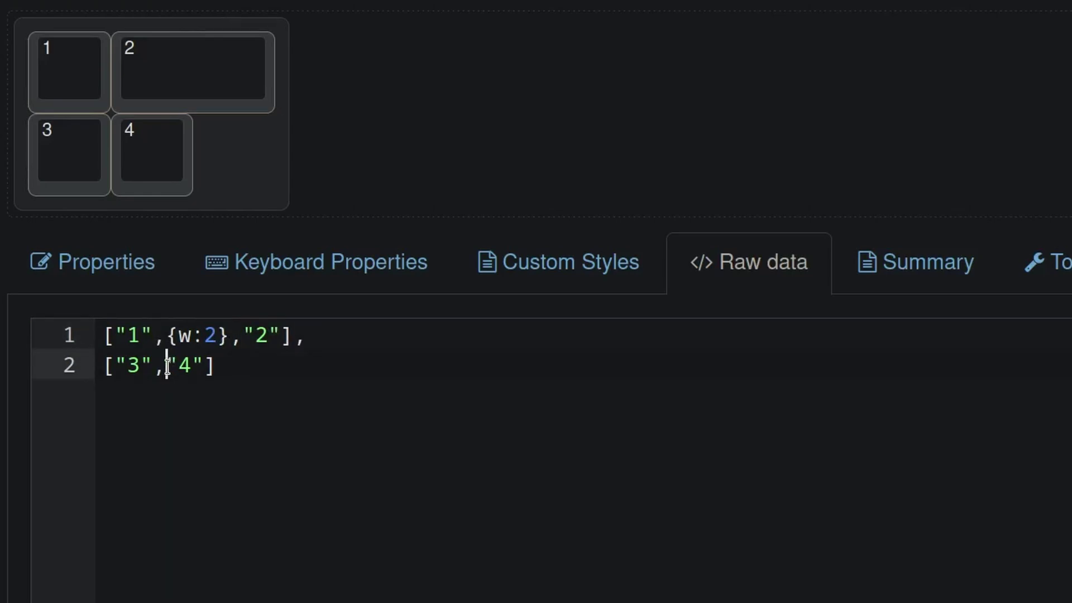
{"action": "type", "text": "{h:2"}
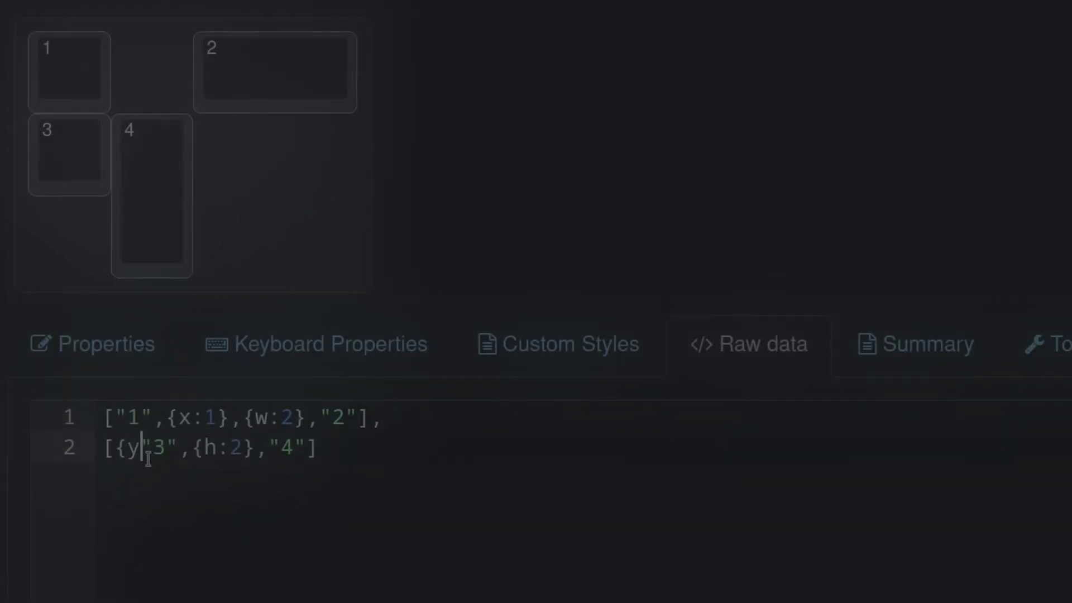
Step: Add an {x:1}, offset before key 2 and {y:-1}, before key 4
{"action": "type", "text": "1},"}
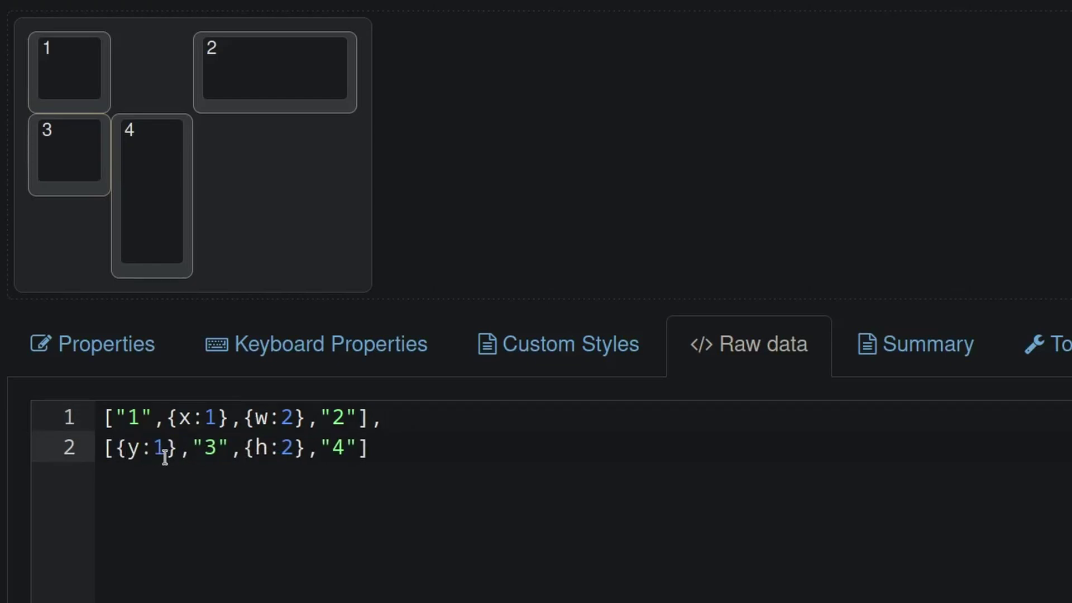
{"action": "left_click", "coordinate": [324, 540]}
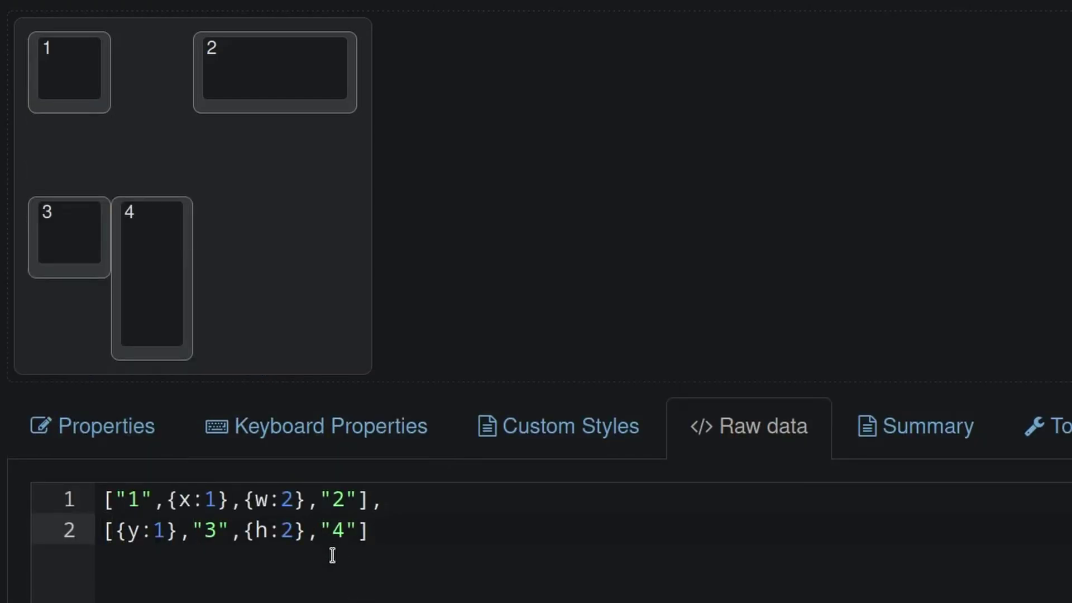
{"action": "type", "text": "{y:-1"}
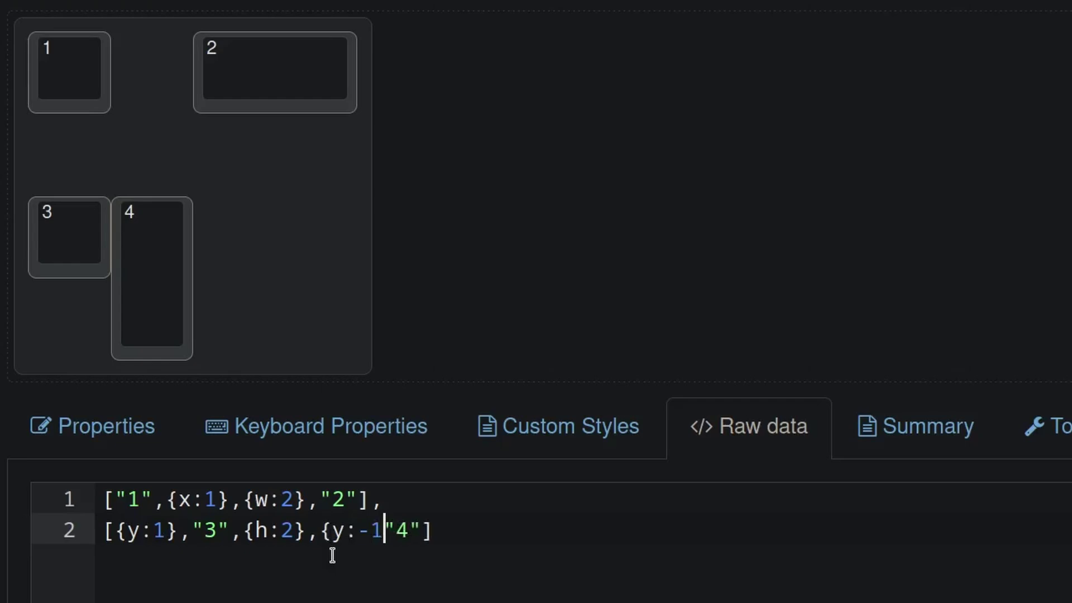
{"action": "type", "text": "},"}
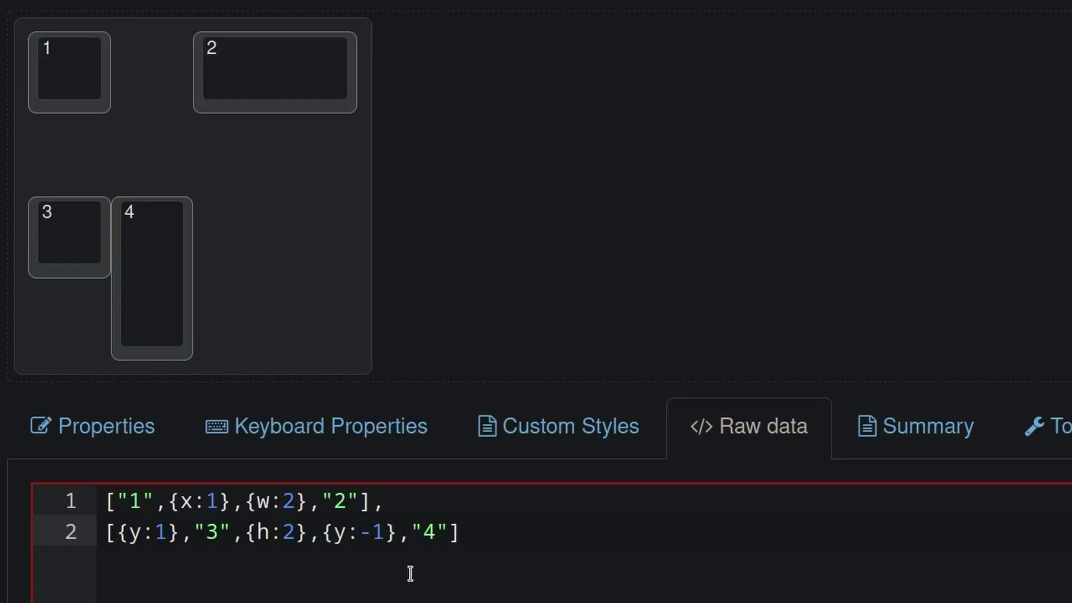
{"action": "left_click", "coordinate": [457, 579]}
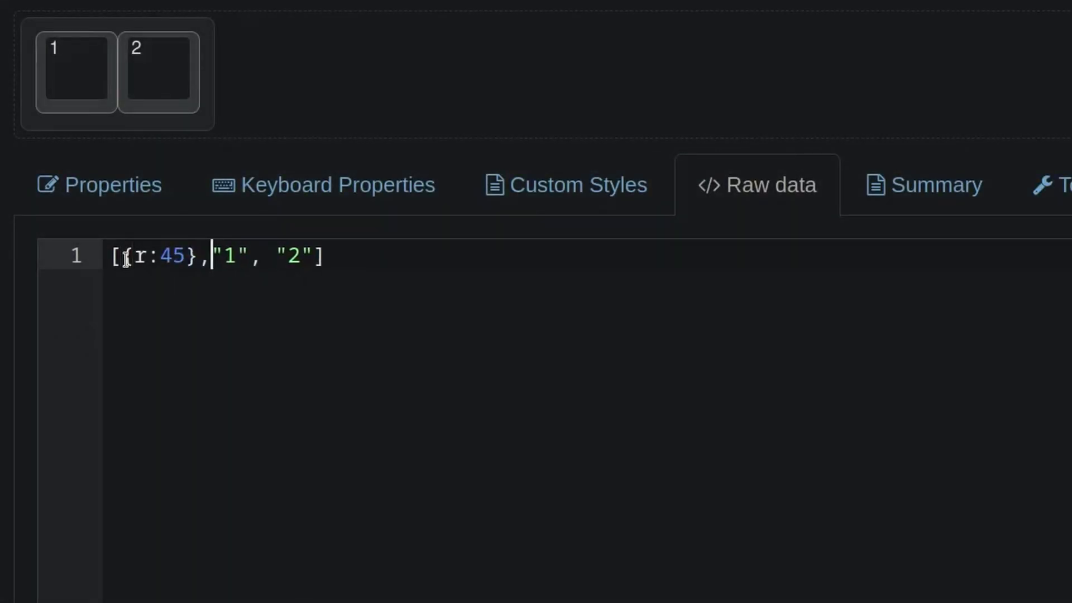
Step: Change the first raw-data object to {r:45,rx:5,ry:2}, discarding a stray {x:5} offset
{"action": "left_click", "coordinate": [268, 340]}
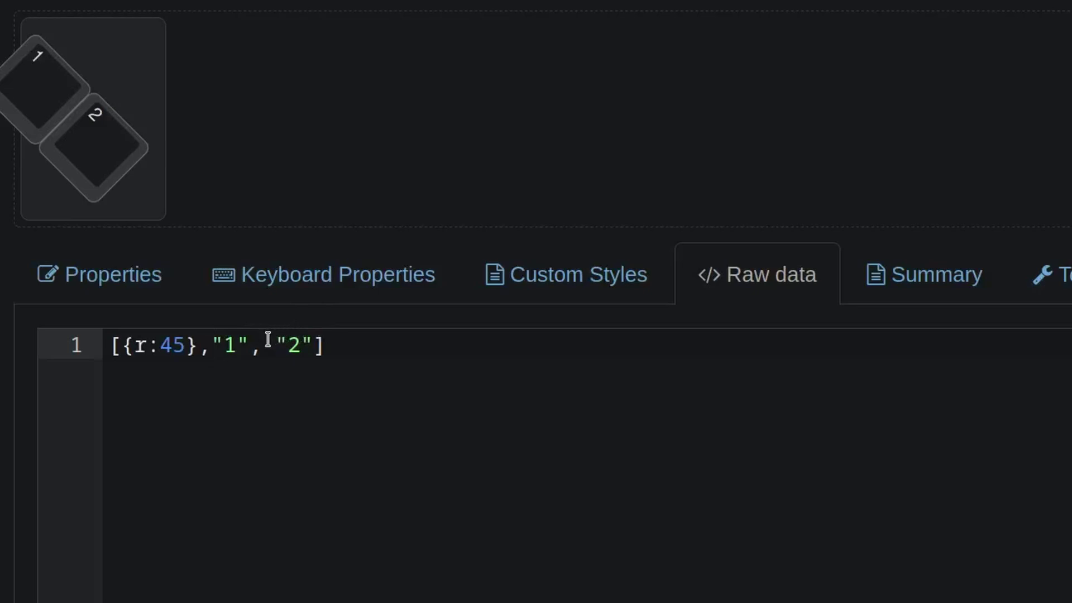
{"action": "type", "text": "{x:5"}
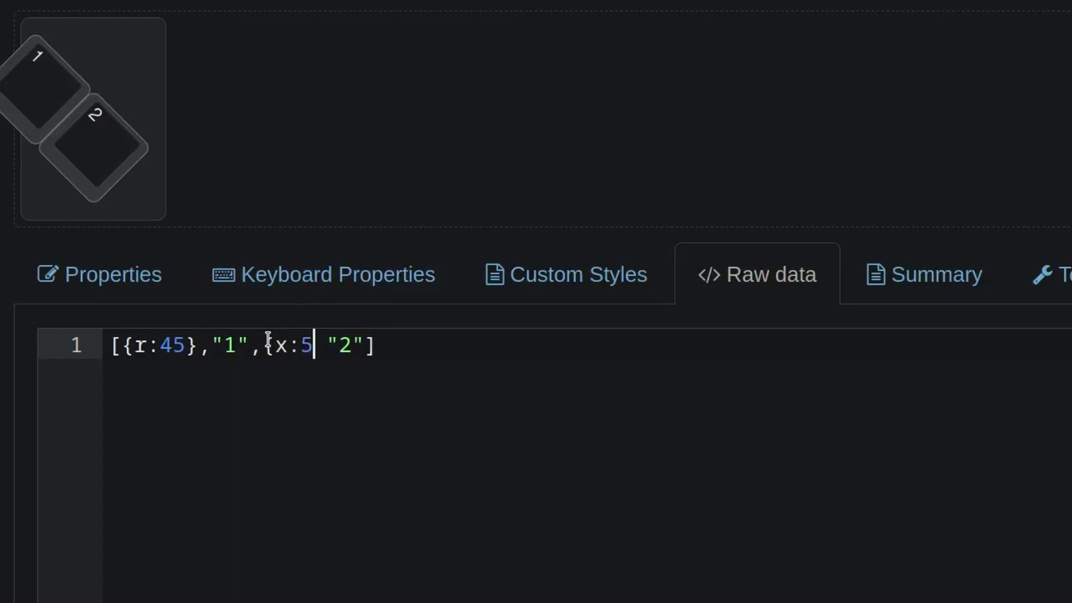
{"action": "type", "text": "},"}
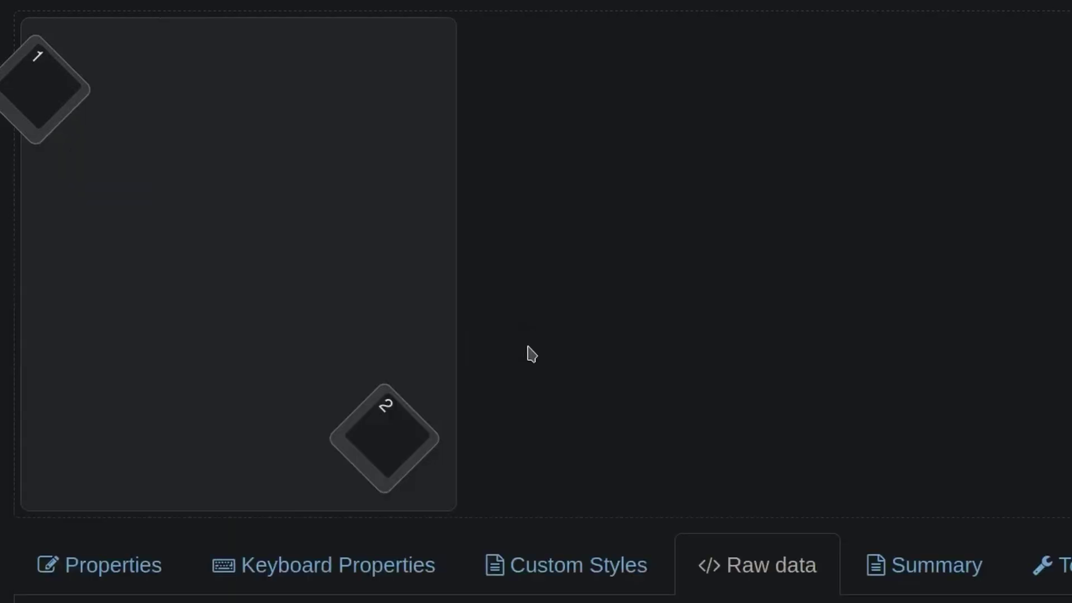
{"action": "key", "text": "ctrl+z"}
{"action": "type", "text": ","}
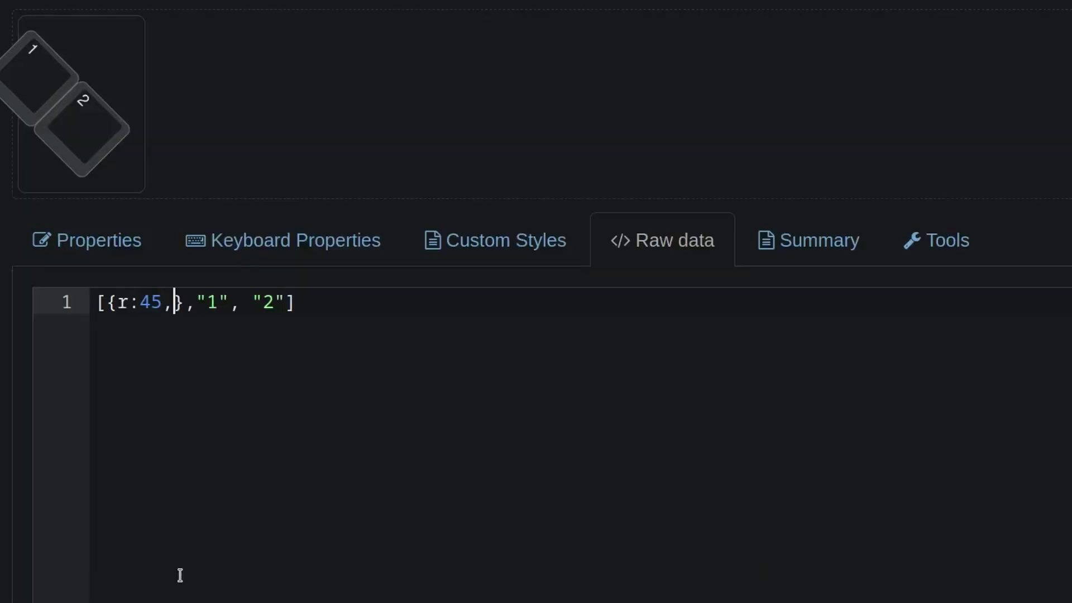
{"action": "type", "text": "rx:5"}
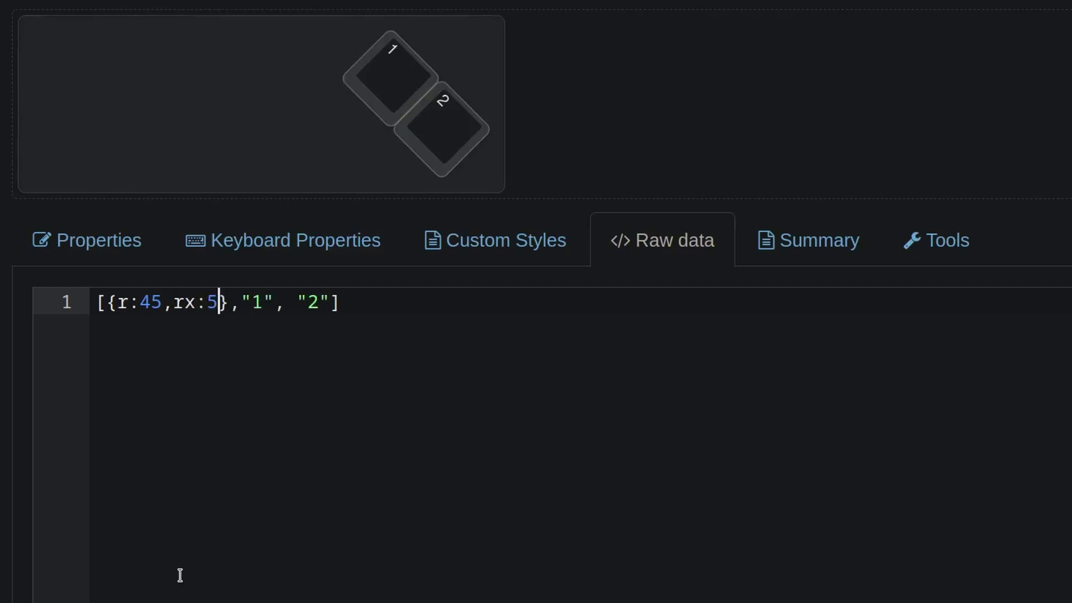
{"action": "type", "text": ",ry:"}
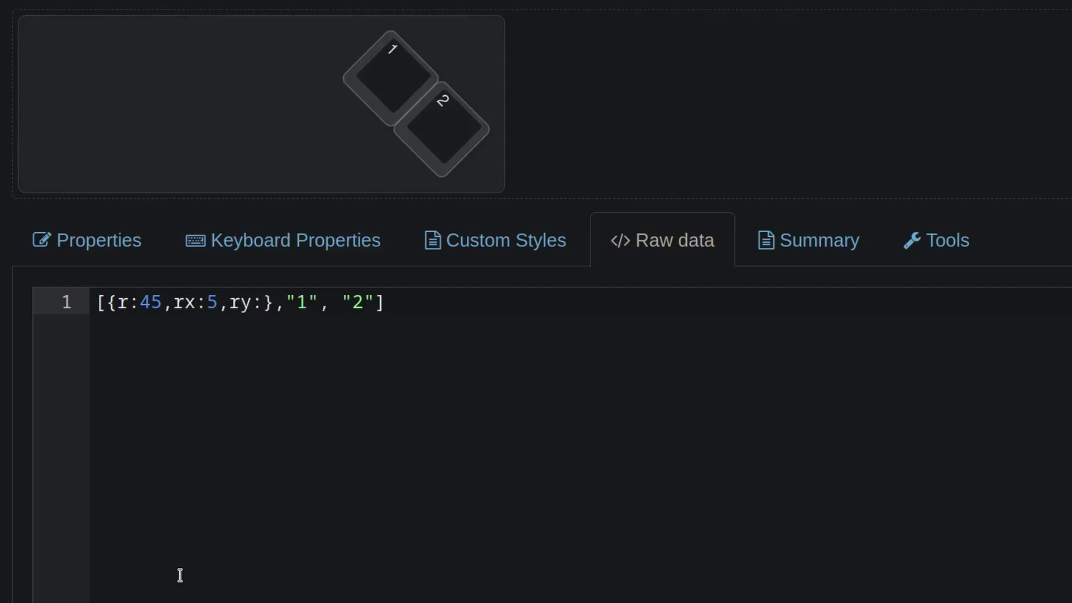
{"action": "type", "text": "2"}
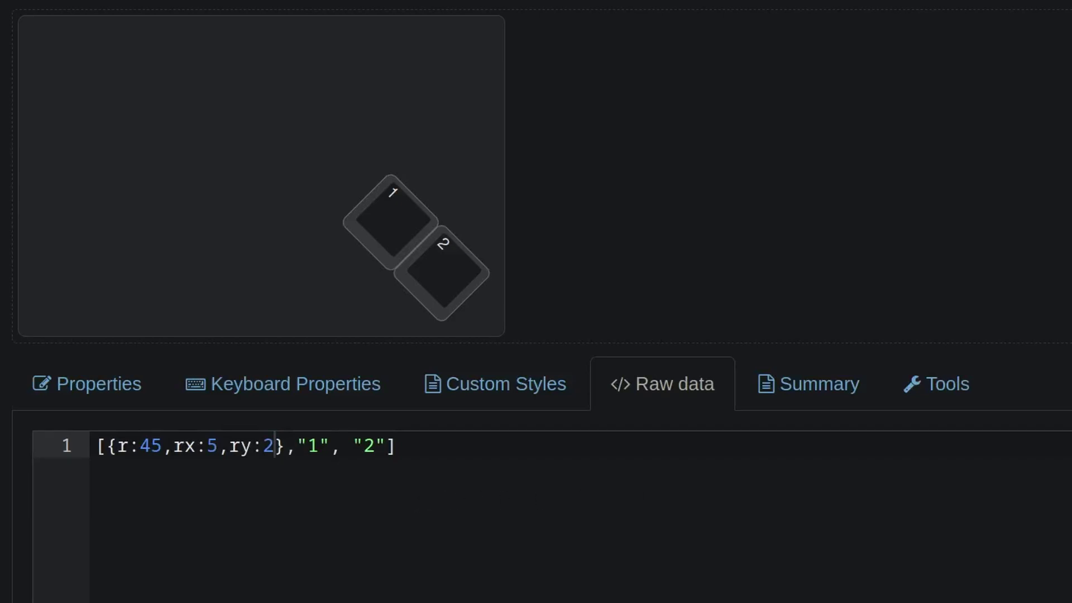
Step: Load the Default 60% preset and download it as a PNG image and a JSON file
{"action": "left_click", "coordinate": [242, 63]}
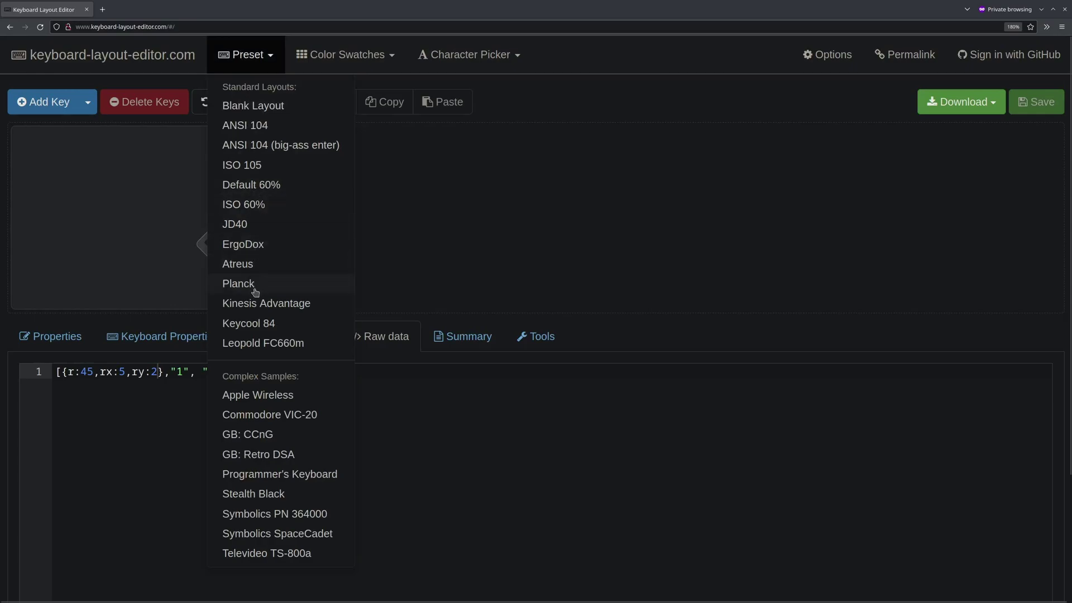
{"action": "left_click", "coordinate": [241, 184]}
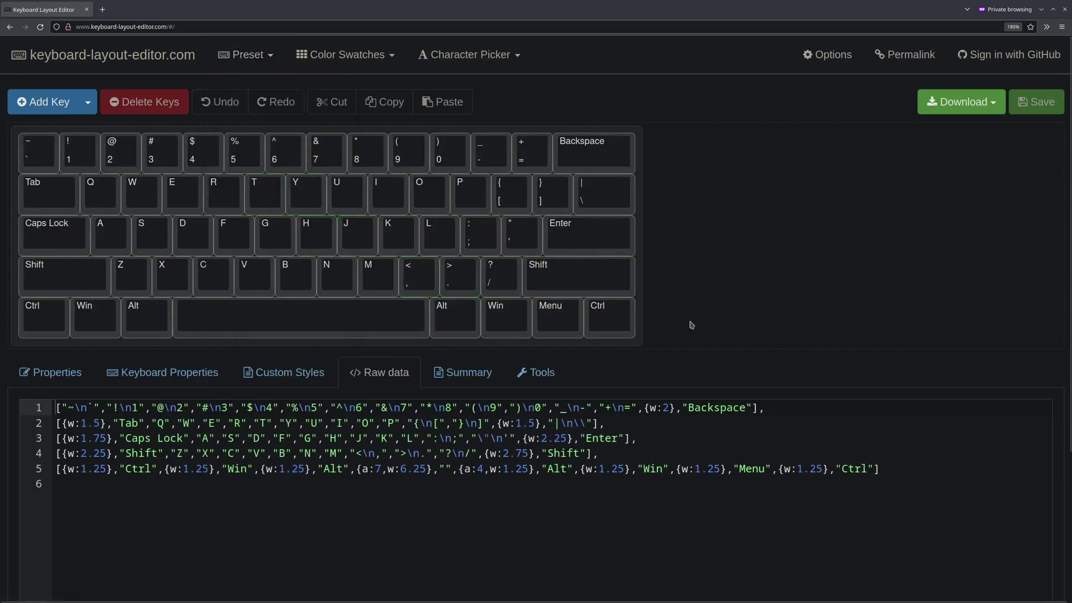
{"action": "left_click", "coordinate": [934, 107]}
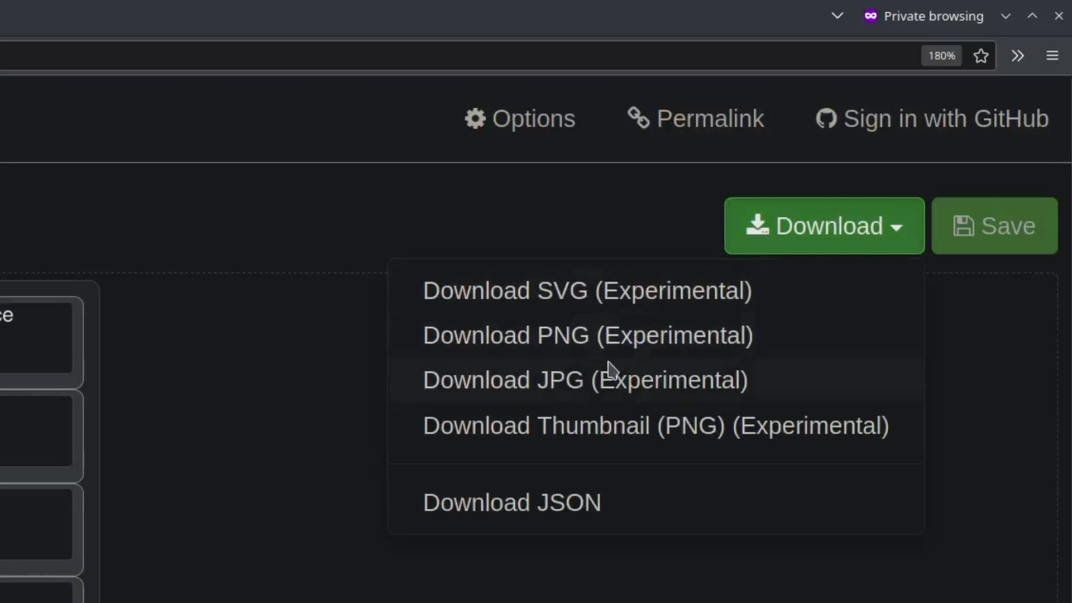
{"action": "left_click", "coordinate": [587, 336]}
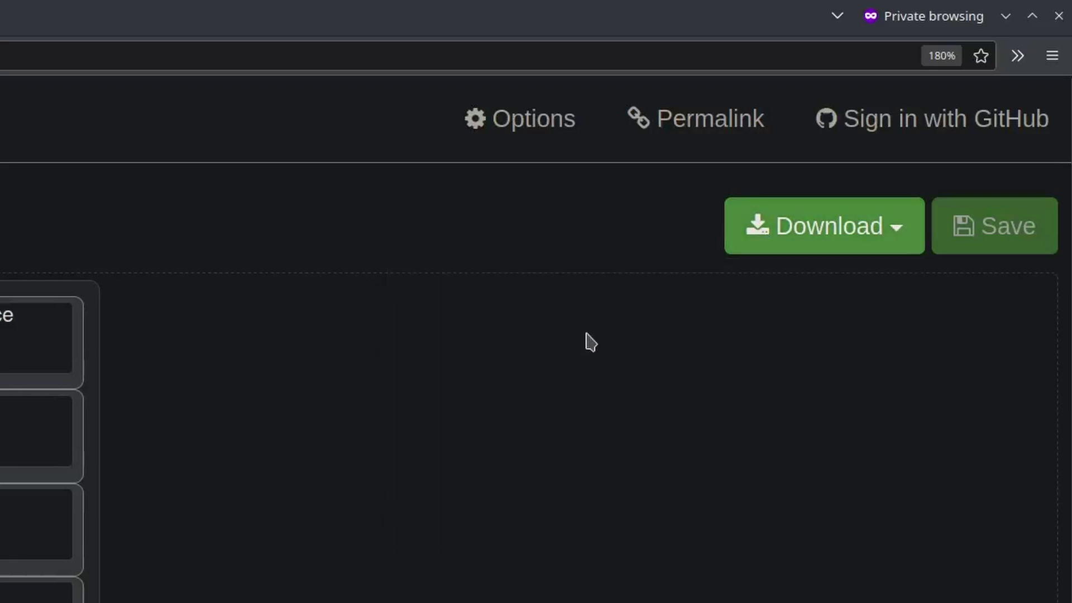
{"action": "left_click", "coordinate": [773, 246]}
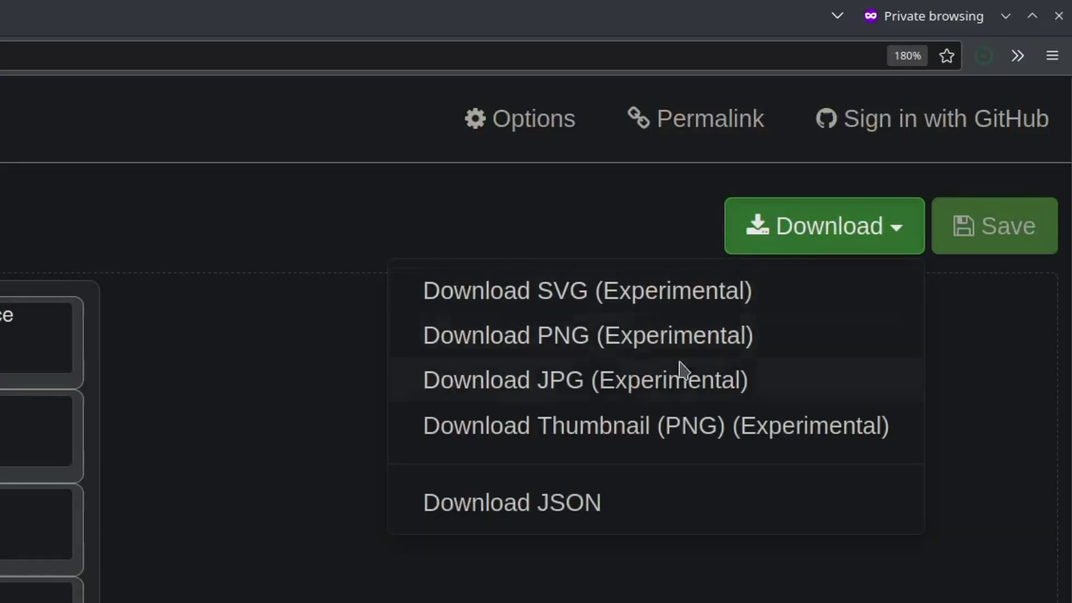
{"action": "left_click", "coordinate": [553, 504]}
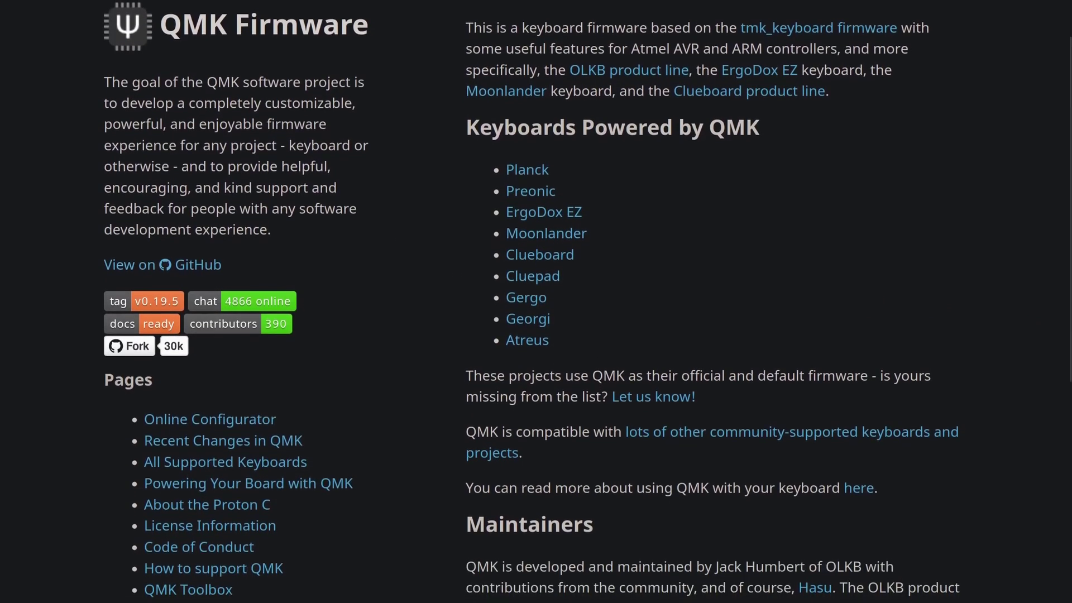
Step: Scroll through the Atmel AVR and ARM lists on the Compatible Microcontrollers page
{"action": "scroll", "coordinate": [536, 301], "scroll_direction": "down", "scroll_amount": 2}
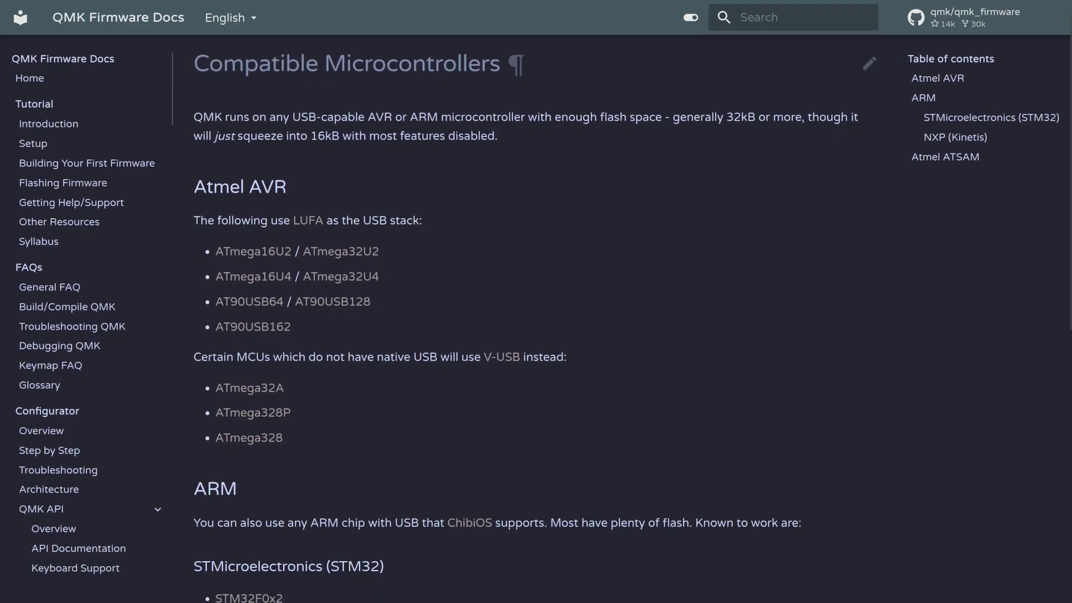
{"action": "scroll", "coordinate": [536, 312], "scroll_direction": "down", "scroll_amount": 2}
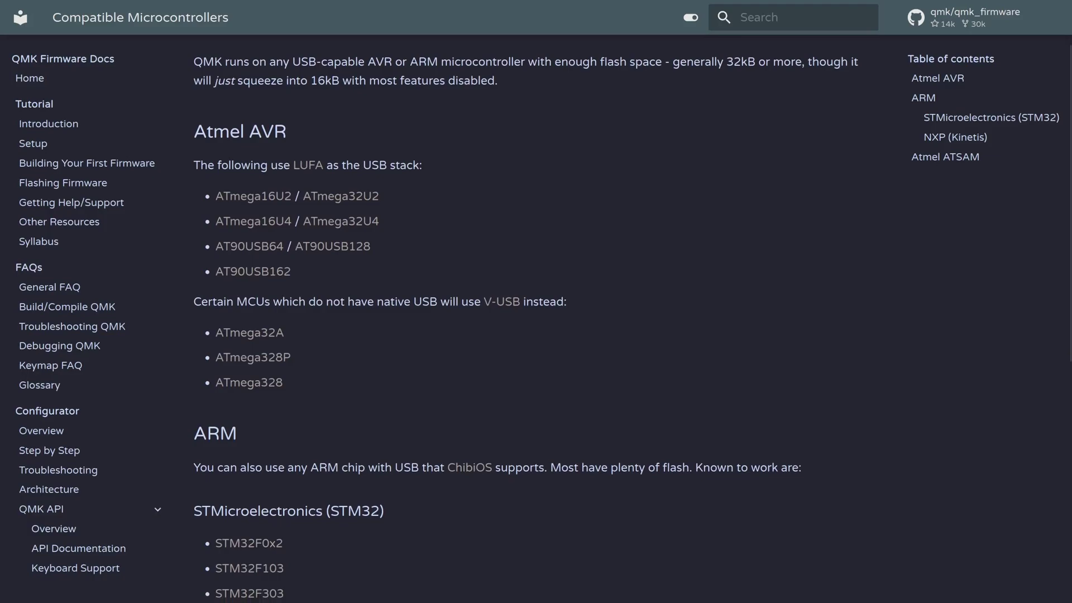
{"action": "scroll", "coordinate": [536, 312], "scroll_direction": "down", "scroll_amount": 1}
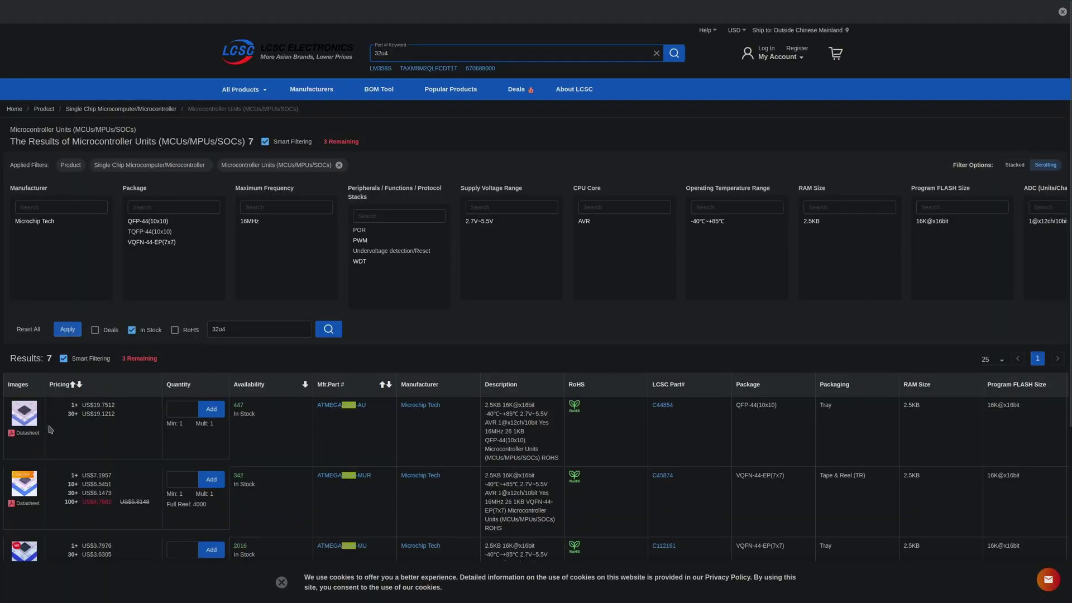
Step: Open the first 32u4 result's datasheet and scroll to page 2's feature list
{"action": "left_click", "coordinate": [28, 433]}
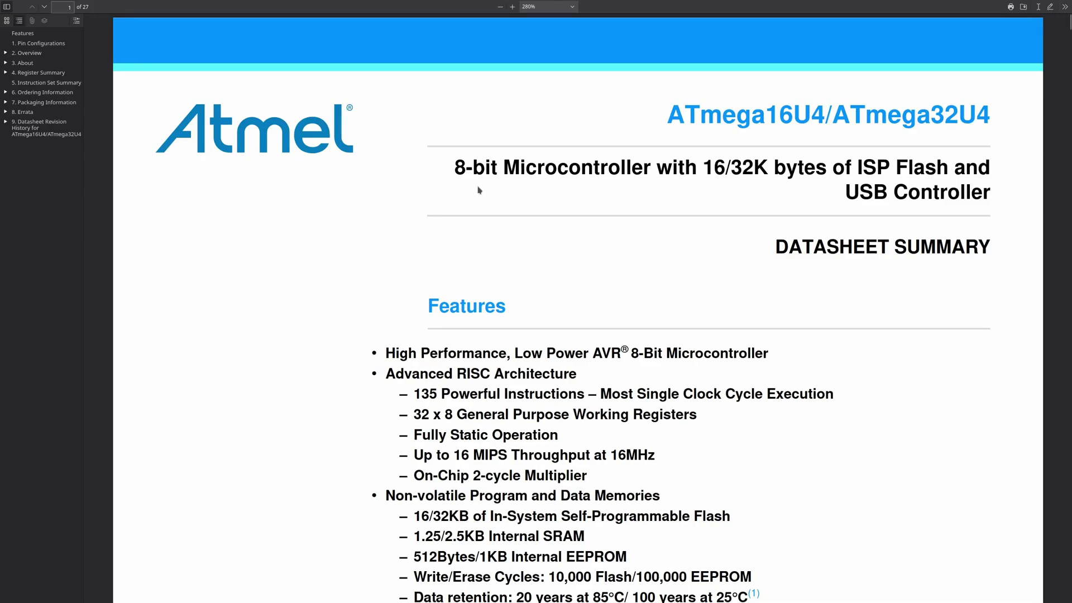
{"action": "scroll", "coordinate": [479, 190], "scroll_direction": "down", "scroll_amount": 20}
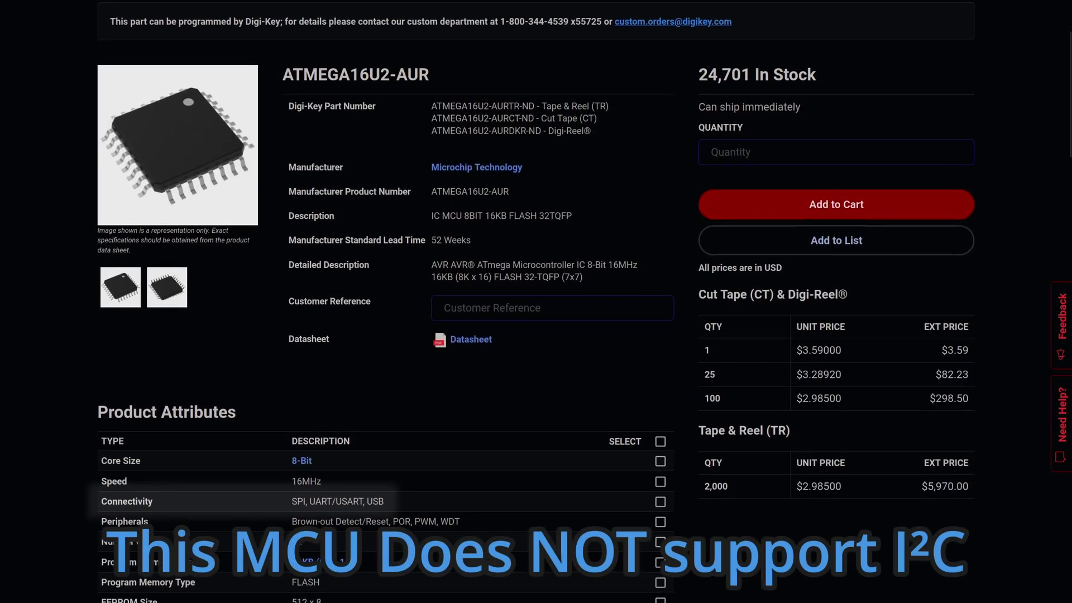
{"action": "scroll", "coordinate": [536, 302], "scroll_direction": "down", "scroll_amount": 1}
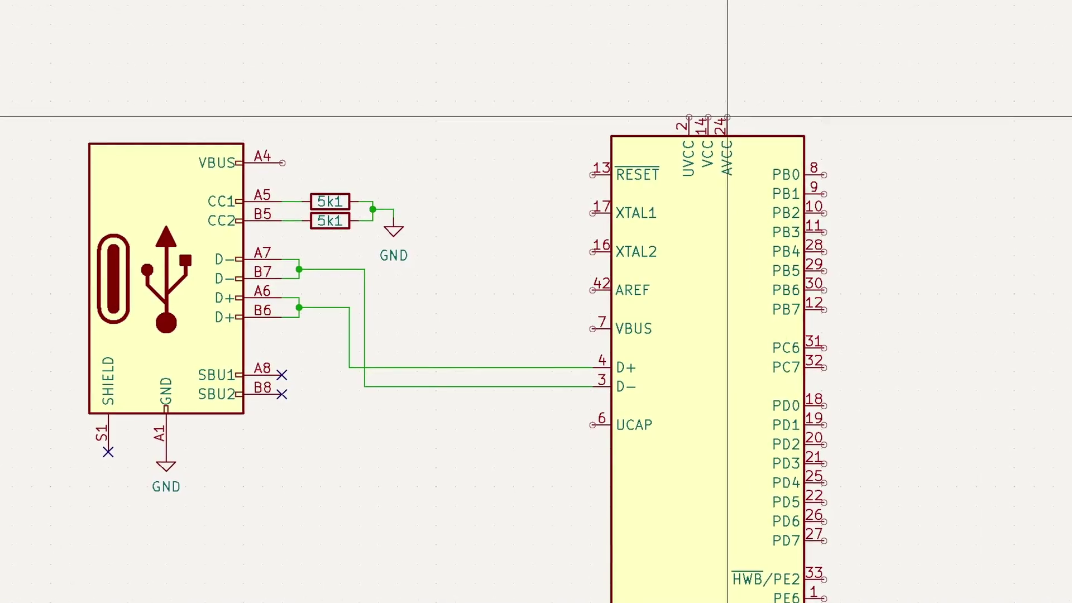
{"action": "left_click", "coordinate": [727, 116]}
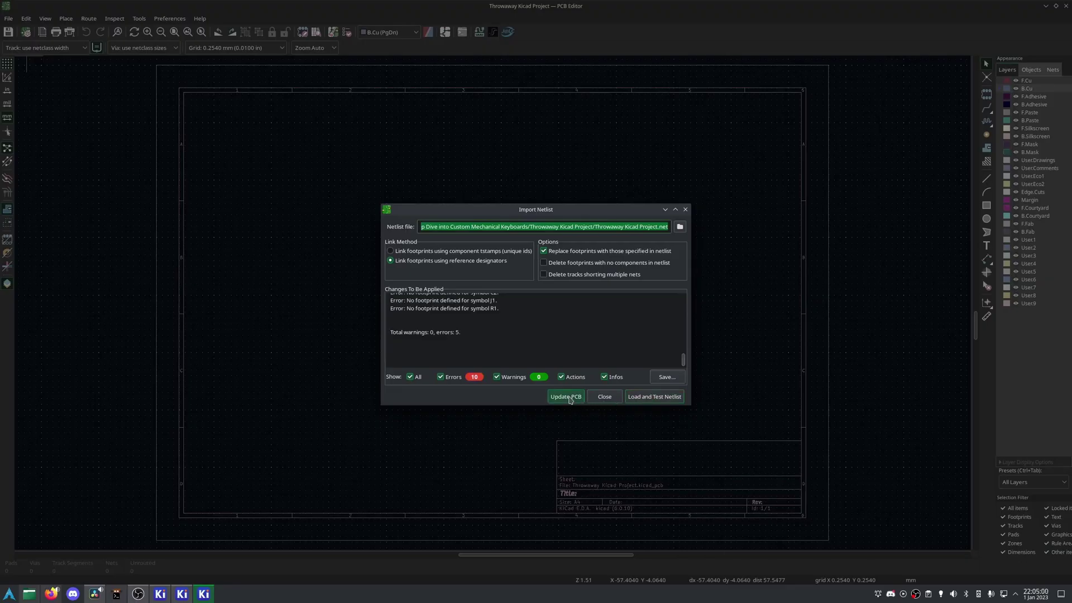
Step: Update the PCB from the schematic and drop the 32 imported footprints onto the board
{"action": "left_click", "coordinate": [566, 397]}
{"action": "left_click", "coordinate": [605, 397]}
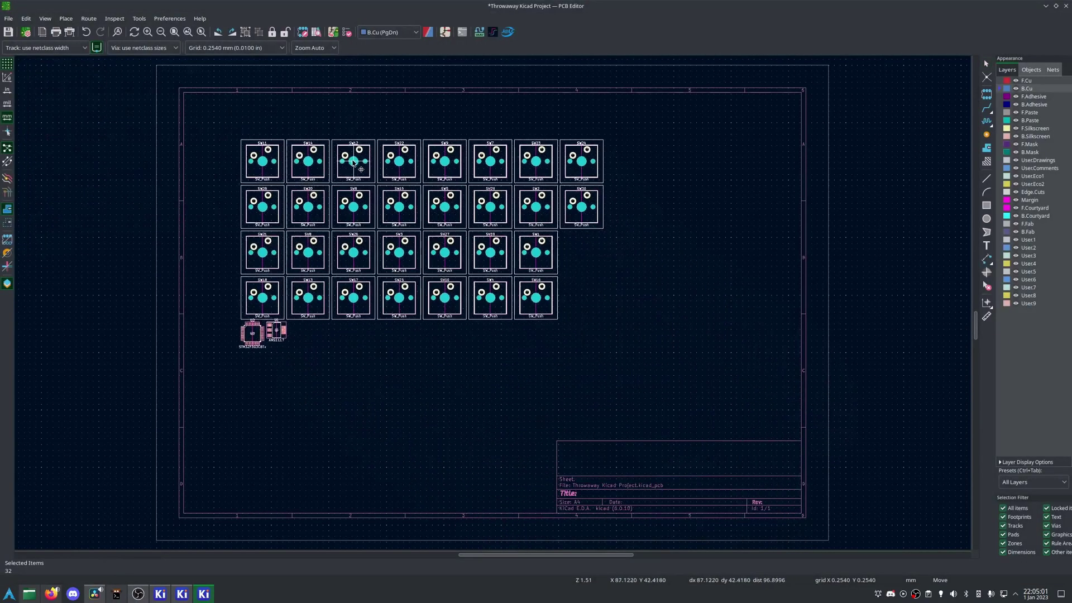